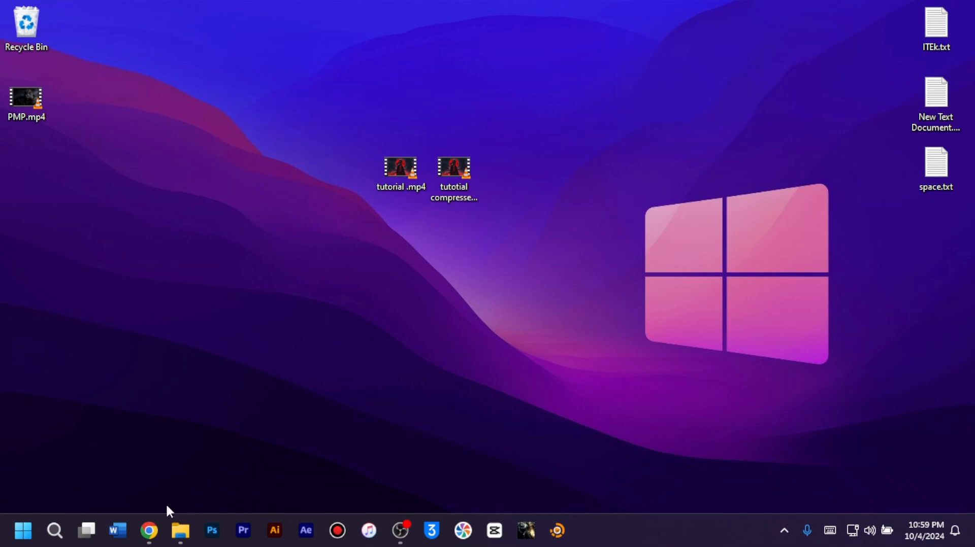
Switch to Chrome, search the web for "handbreaktool" in a new tab, and open the official HandBrake website
{"action": "left_click", "coordinate": [152, 530]}
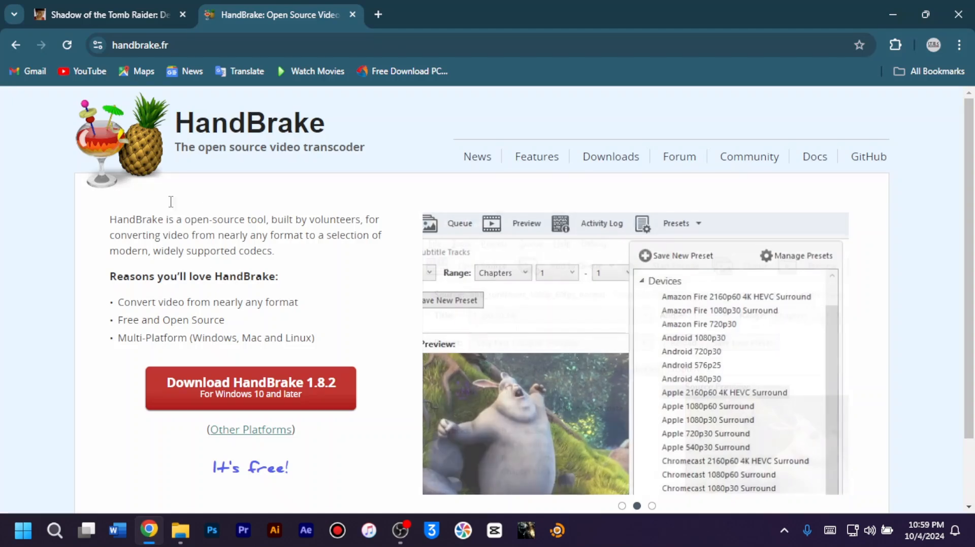
{"action": "left_click", "coordinate": [370, 18]}
{"action": "left_click", "coordinate": [352, 17]}
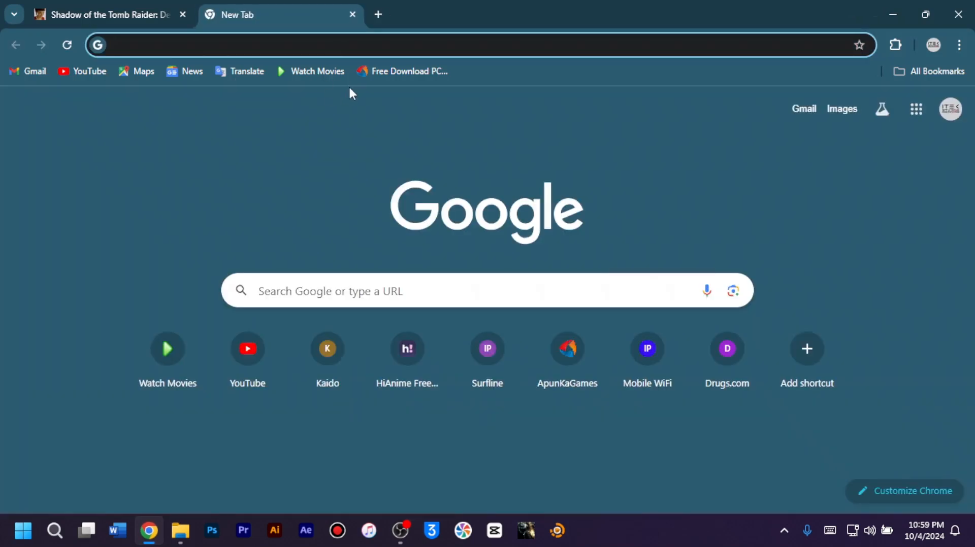
{"action": "type", "text": "handbreakt"}
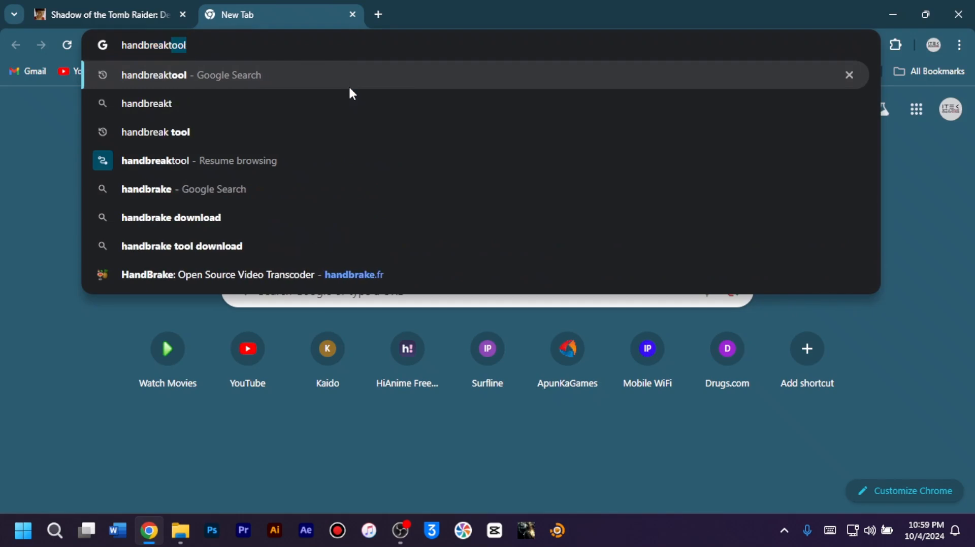
{"action": "type", "text": "ool"}
{"action": "key", "text": "Return"}
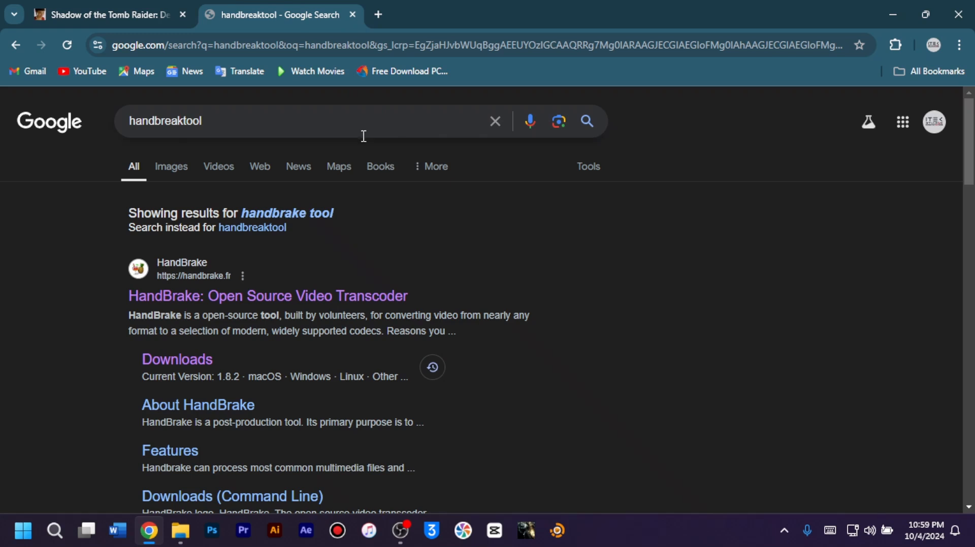
{"action": "left_click", "coordinate": [284, 299]}
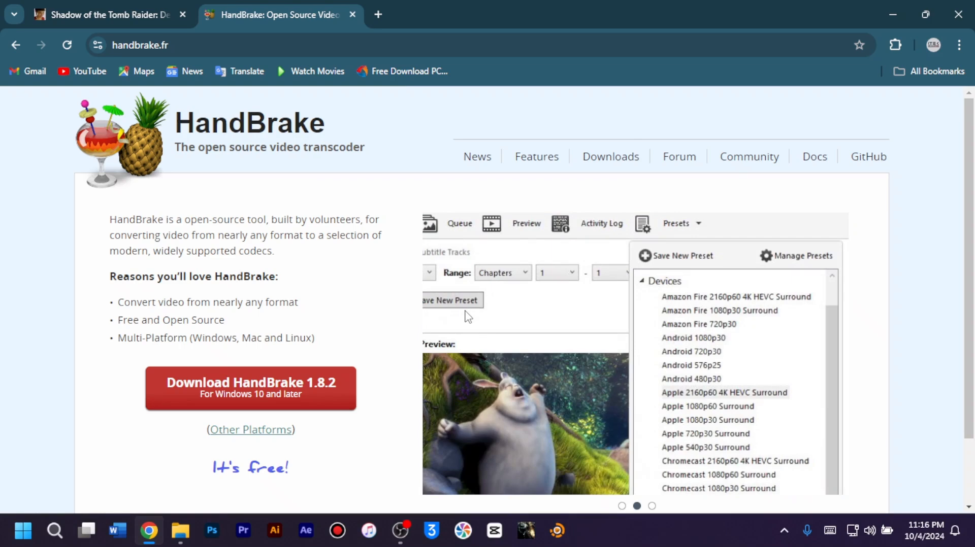
Minimize the browser, find HandBrake through the Windows search, and launch the app
{"action": "left_click", "coordinate": [892, 15]}
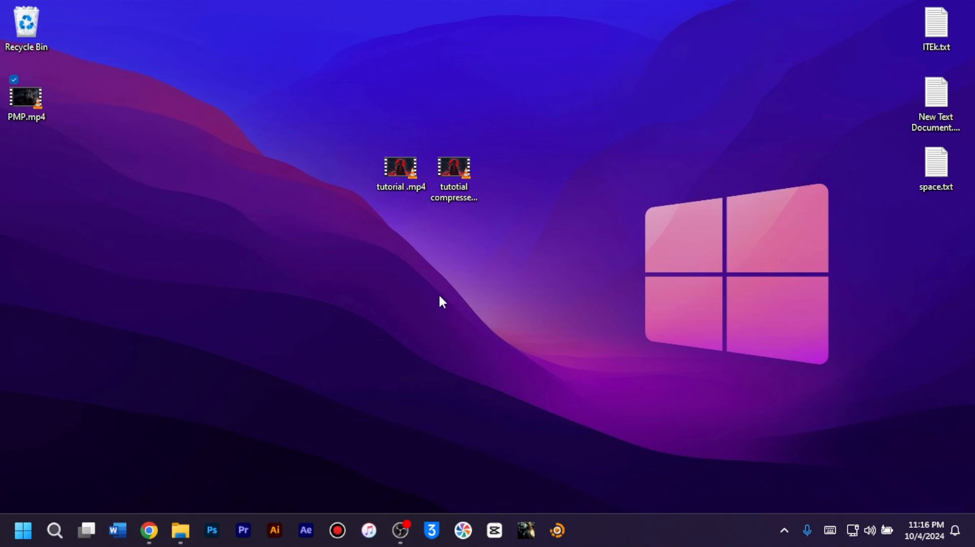
{"action": "left_click", "coordinate": [51, 538]}
{"action": "type", "text": "handbra"}
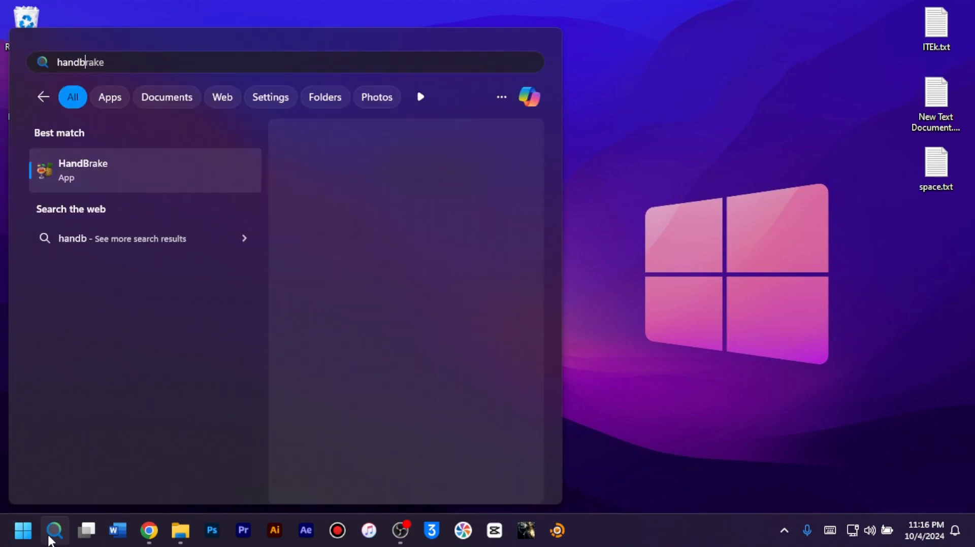
{"action": "left_click", "coordinate": [234, 160]}
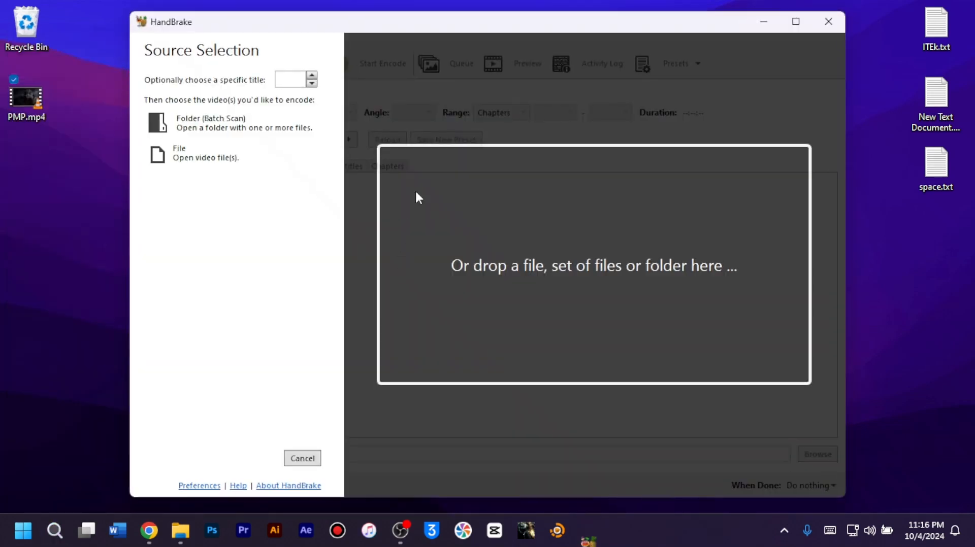
Load PMP.mp4 from the desktop into HandBrake as the source video
{"action": "mouse_move", "coordinate": [433, 24]}
{"action": "left_mouse_down"}
{"action": "mouse_move", "coordinate": [455, 23]}
{"action": "mouse_move", "coordinate": [433, 35]}
{"action": "mouse_move", "coordinate": [437, 25]}
{"action": "left_mouse_up"}
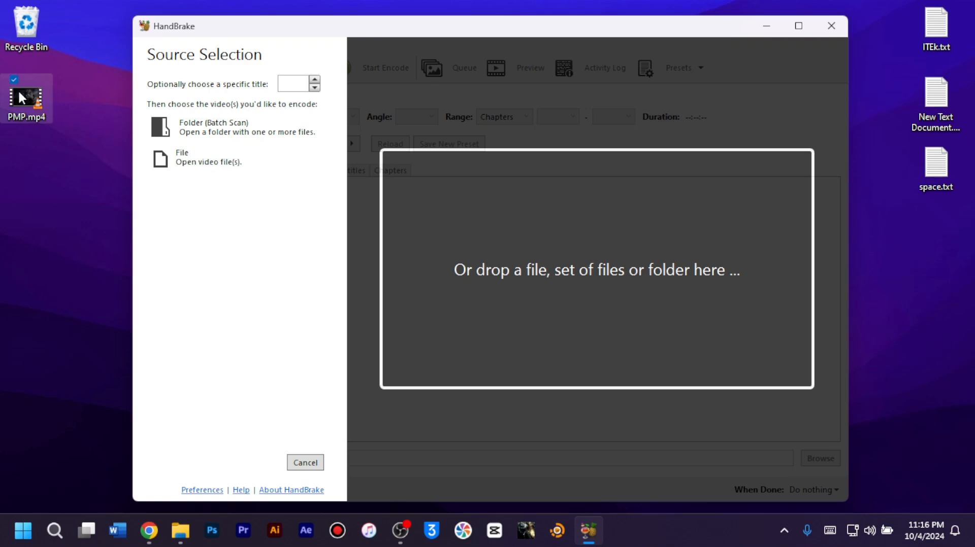
{"action": "left_click_drag", "start_coordinate": [20, 97], "coordinate": [412, 269]}
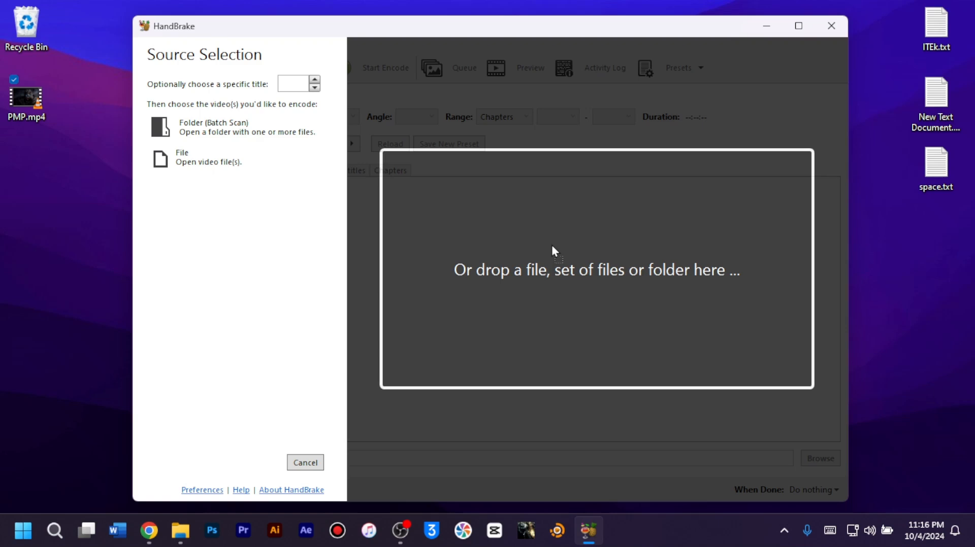
{"action": "left_click_drag", "start_coordinate": [552, 247], "coordinate": [552, 247]}
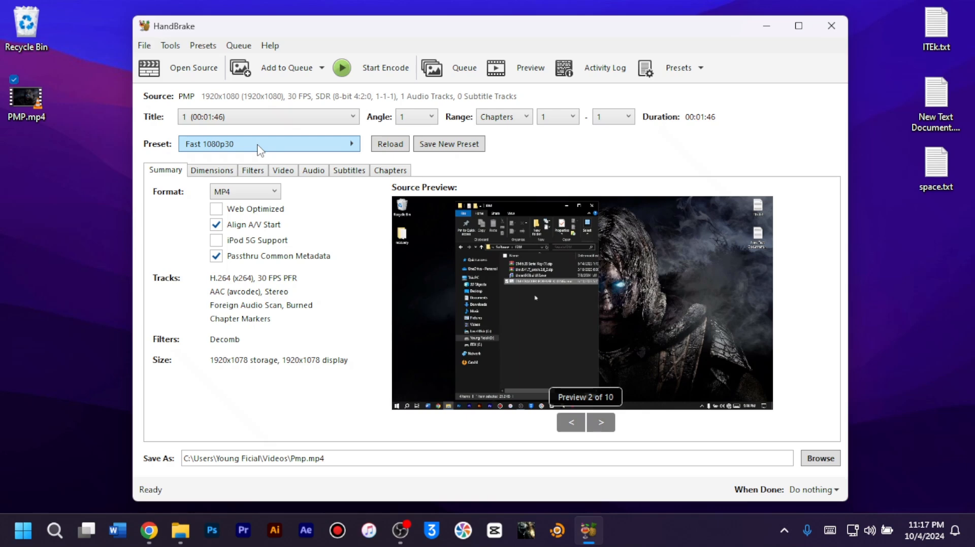
Keep the Fast 1080p30 preset and enable Web Optimized for the MP4 output
{"action": "left_click", "coordinate": [279, 148]}
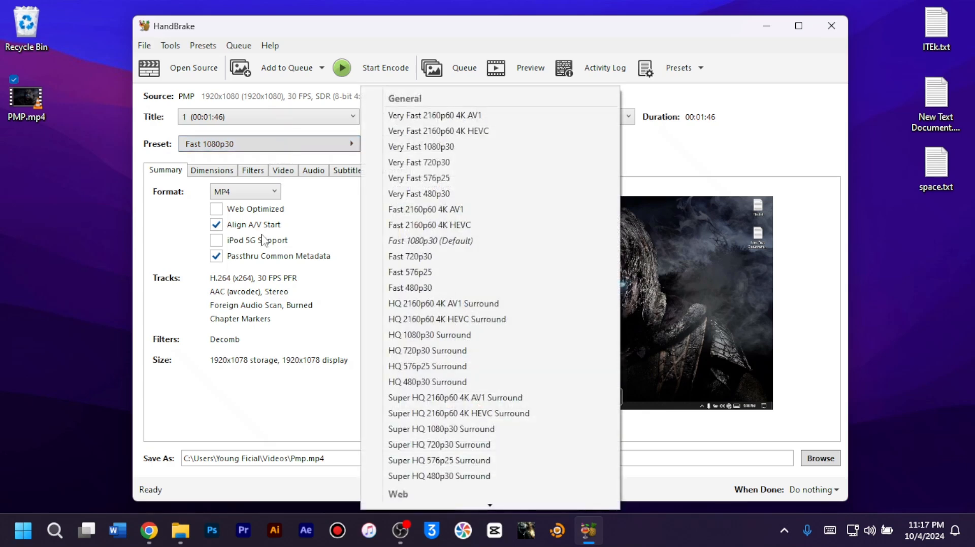
{"action": "left_click", "coordinate": [320, 205]}
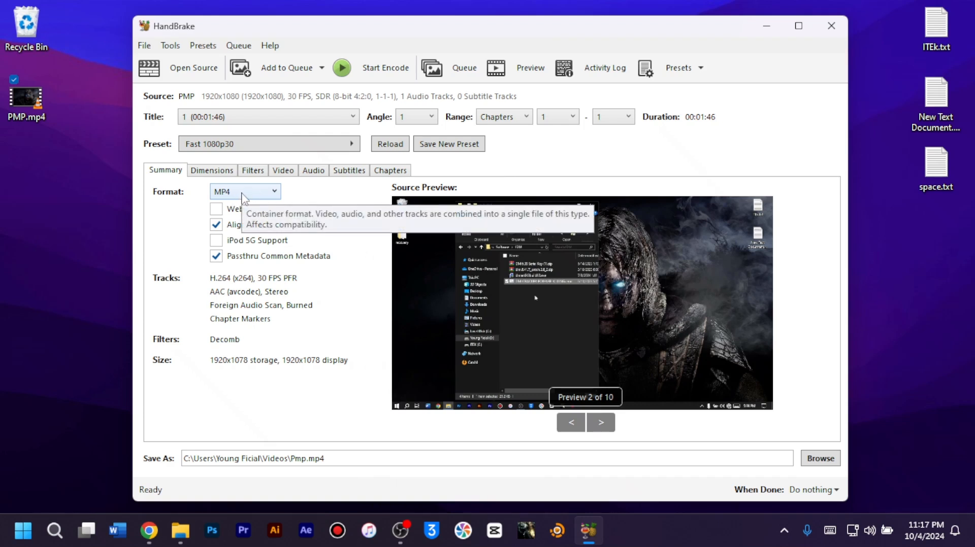
{"action": "left_click", "coordinate": [217, 210]}
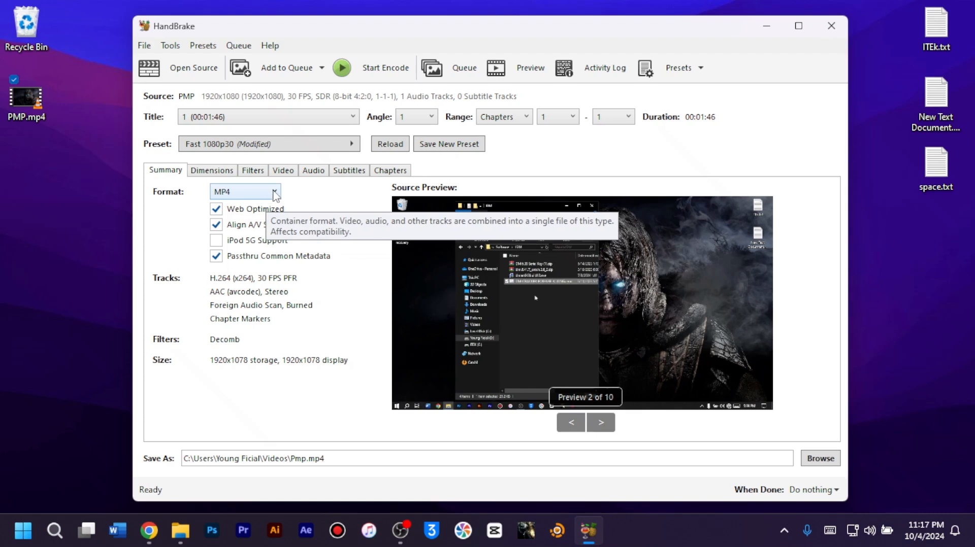
Set the video's framerate to Same as source with Constant Framerate
{"action": "left_click", "coordinate": [282, 171]}
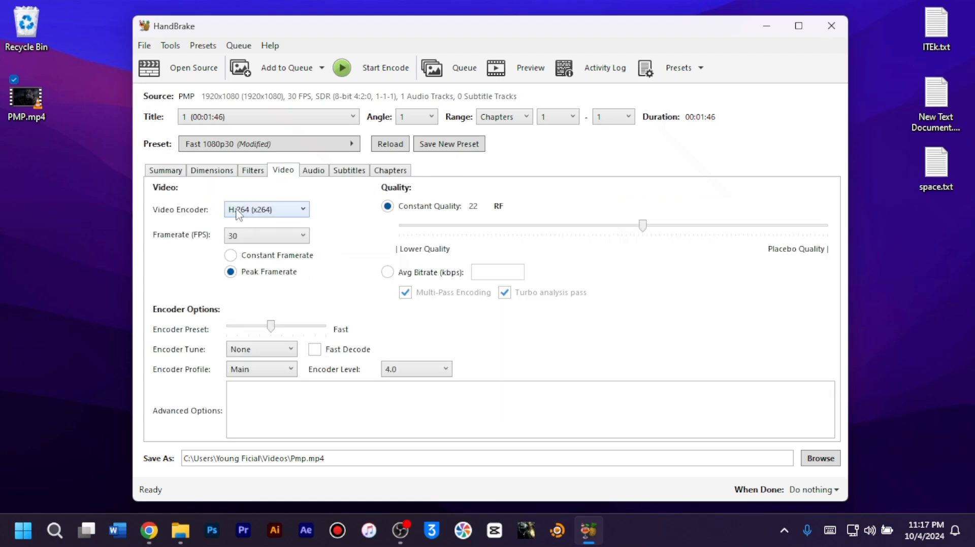
{"action": "left_click", "coordinate": [257, 237]}
{"action": "scroll", "coordinate": [267, 251], "scroll_direction": "up", "scroll_amount": 4}
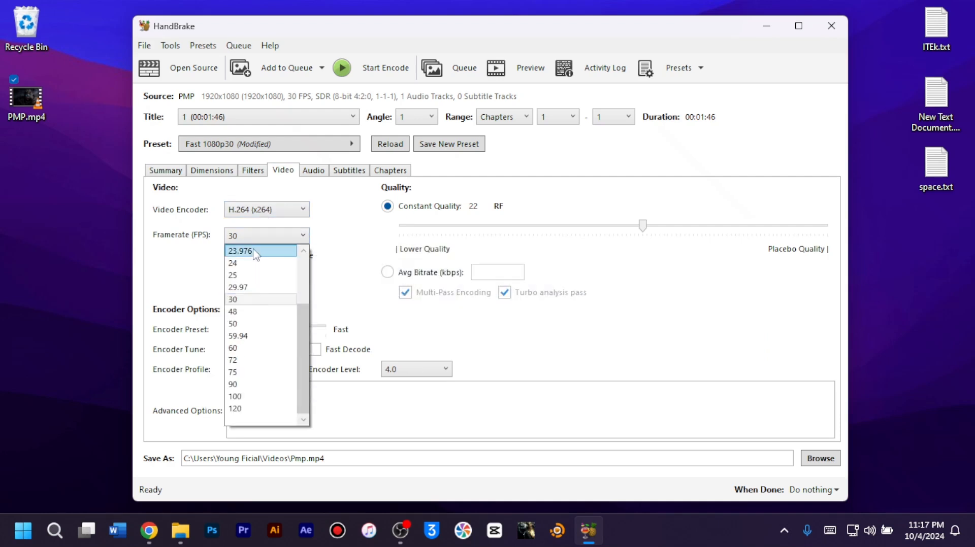
{"action": "left_click", "coordinate": [276, 252]}
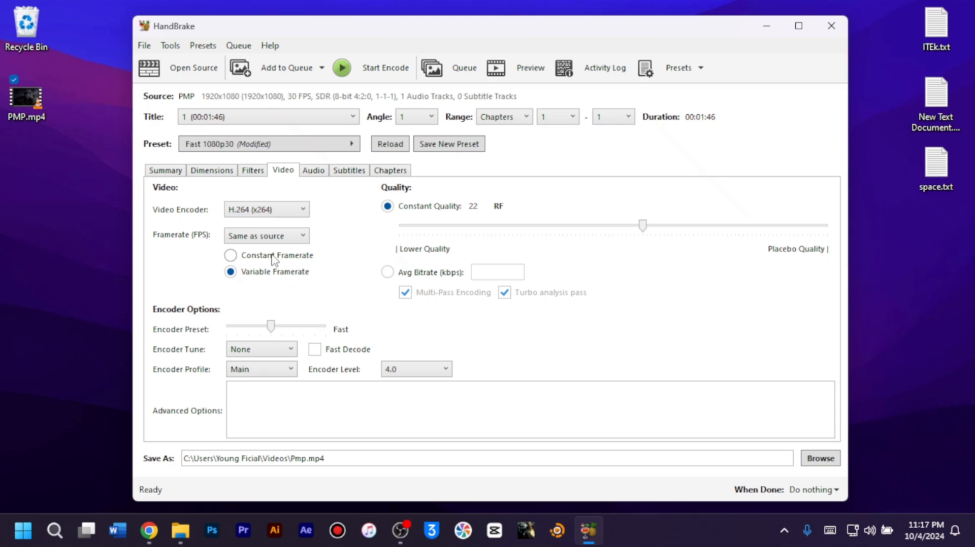
{"action": "left_click", "coordinate": [283, 259]}
Set the output destination to the Desktop with the file name "Pmp compressed.mp4"
{"action": "left_click", "coordinate": [822, 460]}
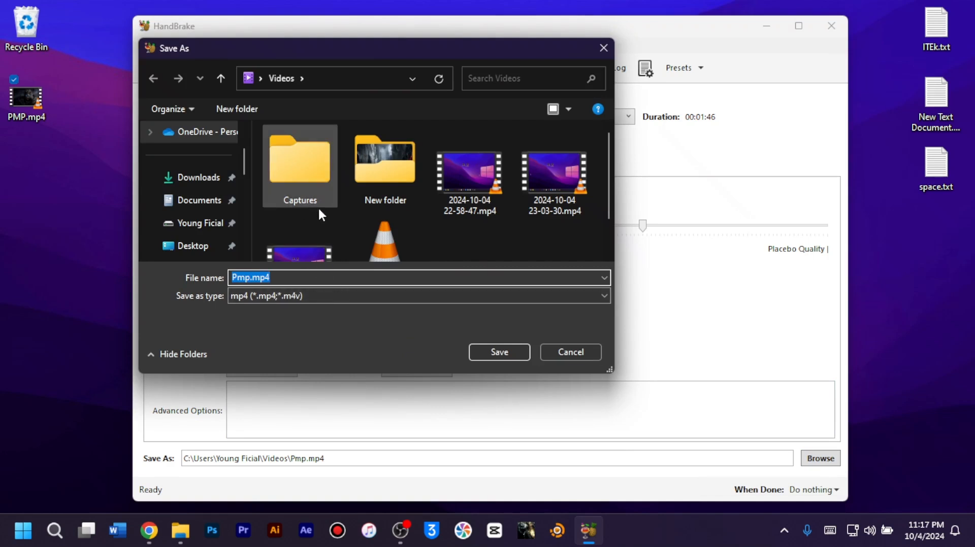
{"action": "scroll", "coordinate": [315, 211], "scroll_direction": "down", "scroll_amount": 1}
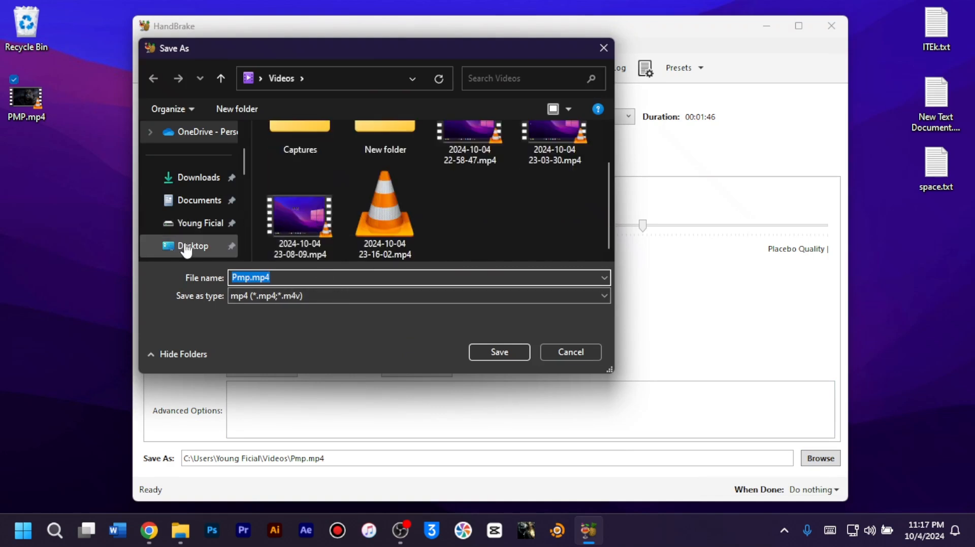
{"action": "left_click", "coordinate": [179, 245]}
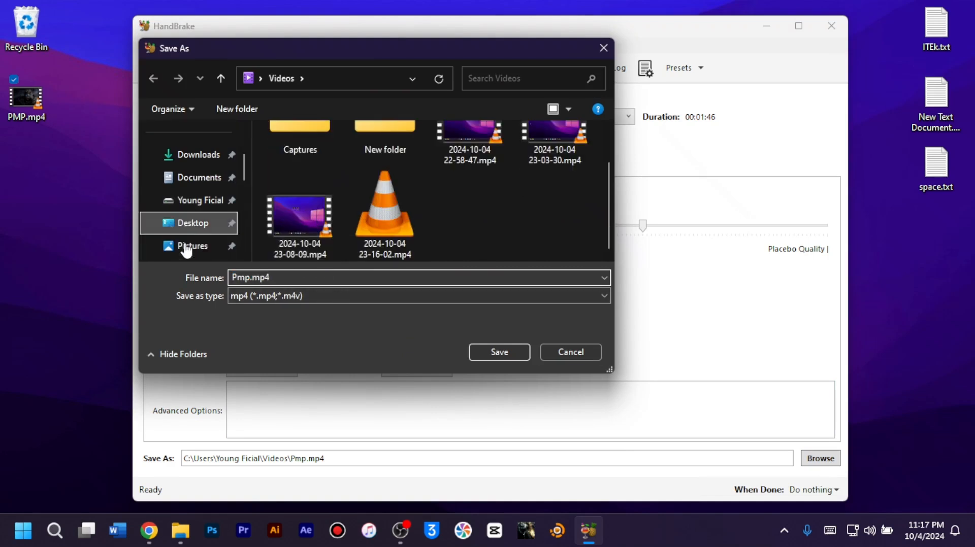
{"action": "left_click", "coordinate": [249, 277]}
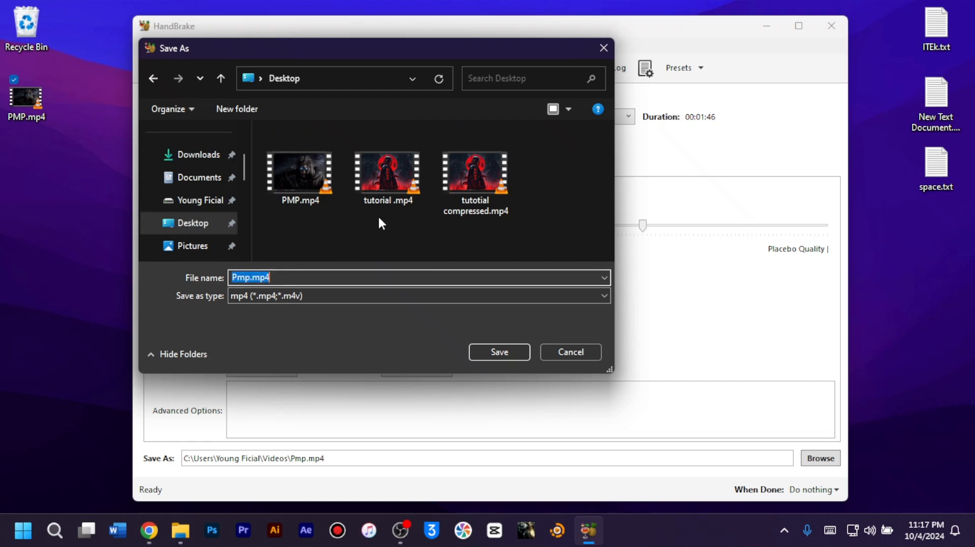
{"action": "left_click", "coordinate": [250, 278]}
{"action": "type", "text": "co"}
{"action": "type", "text": "mpressed"}
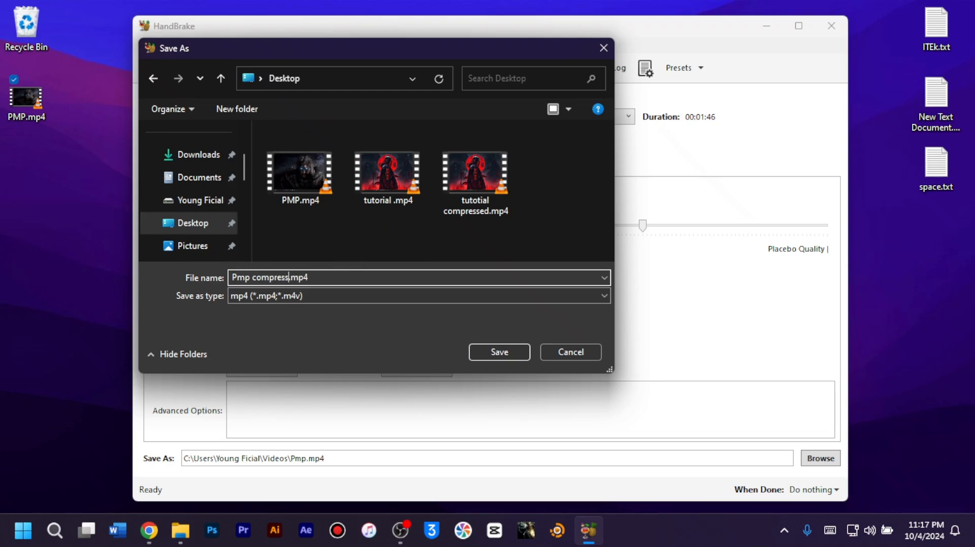
{"action": "left_click", "coordinate": [511, 353]}
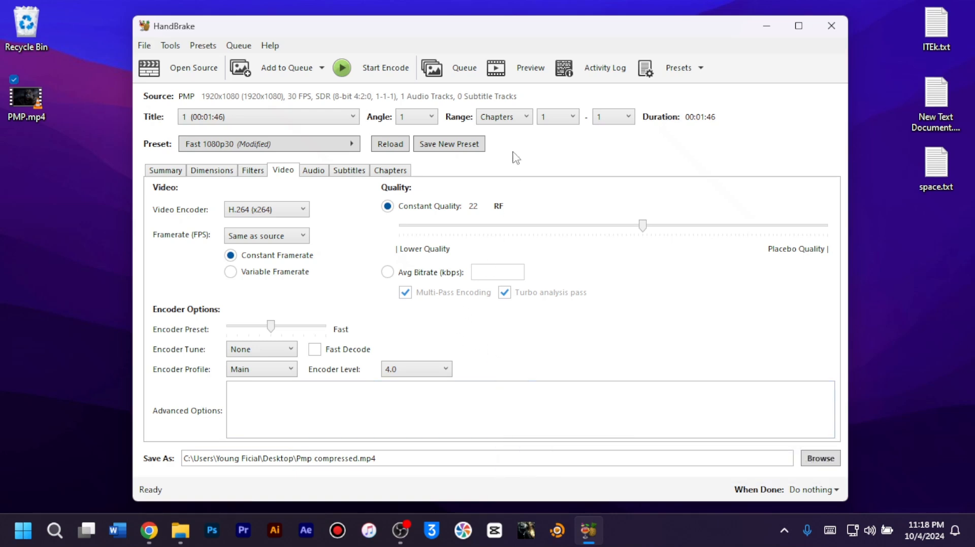
Encode the video with the chosen settings and close HandBrake once the queue has finished
{"action": "left_click", "coordinate": [365, 76]}
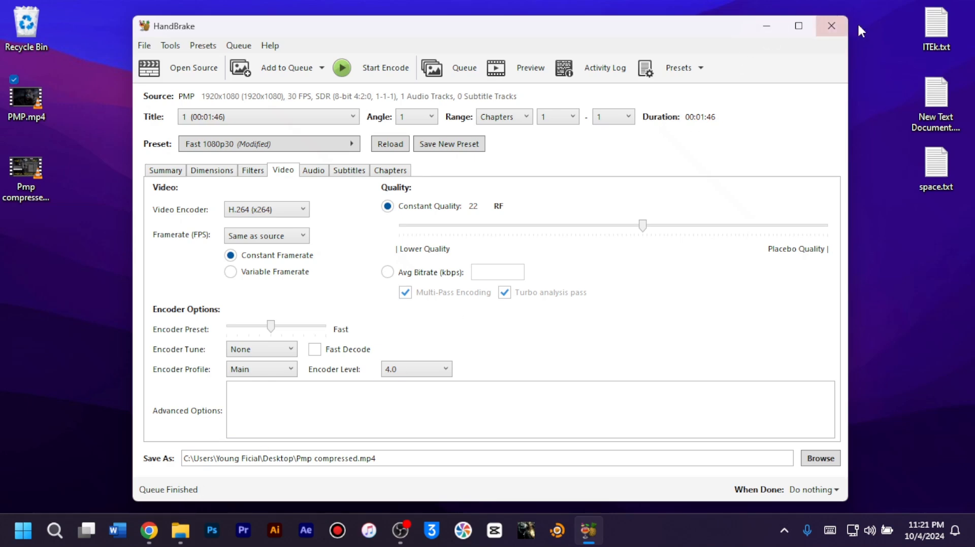
{"action": "left_click", "coordinate": [831, 26]}
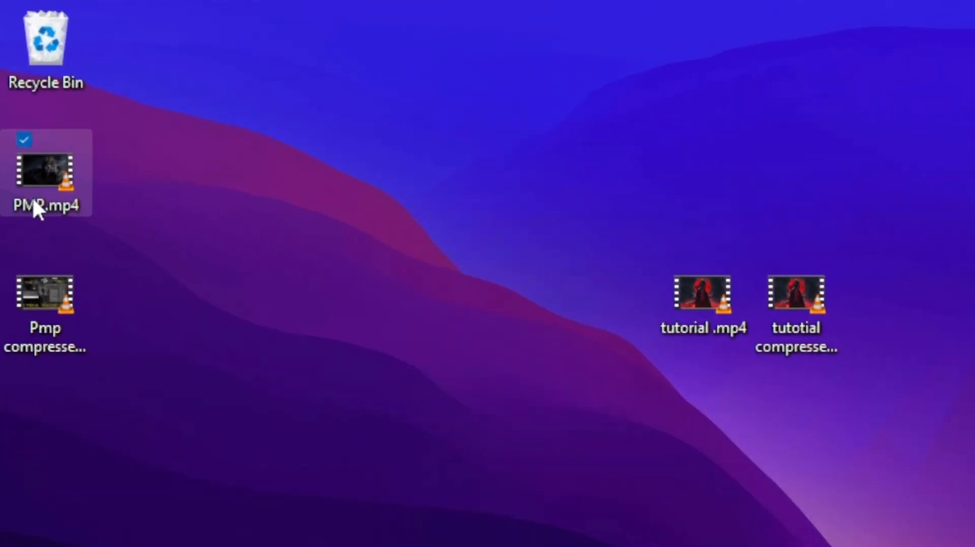
Compare the file sizes of the original PMP.mp4 and Pmp compressed.mp4 on the desktop
{"action": "mouse_move", "coordinate": [33, 201]}
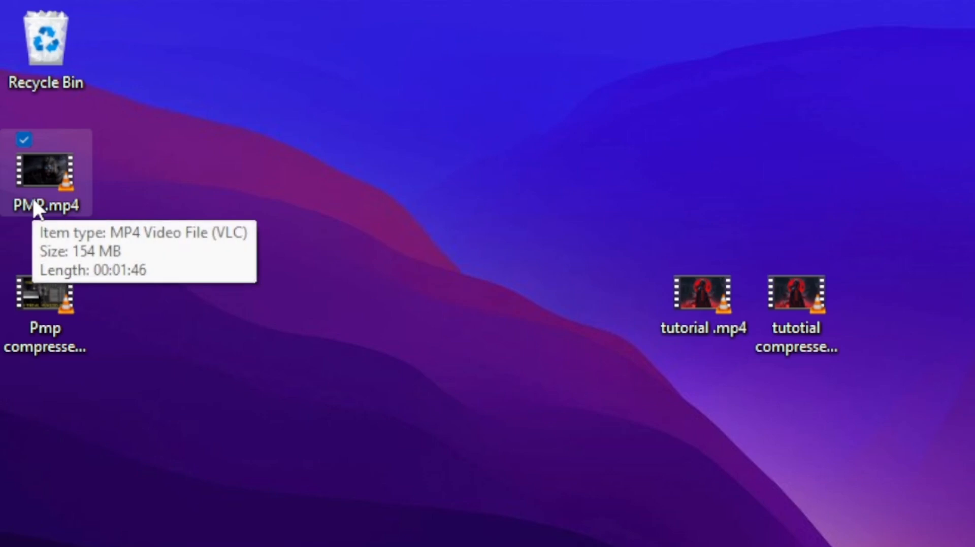
{"action": "mouse_move", "coordinate": [50, 333]}
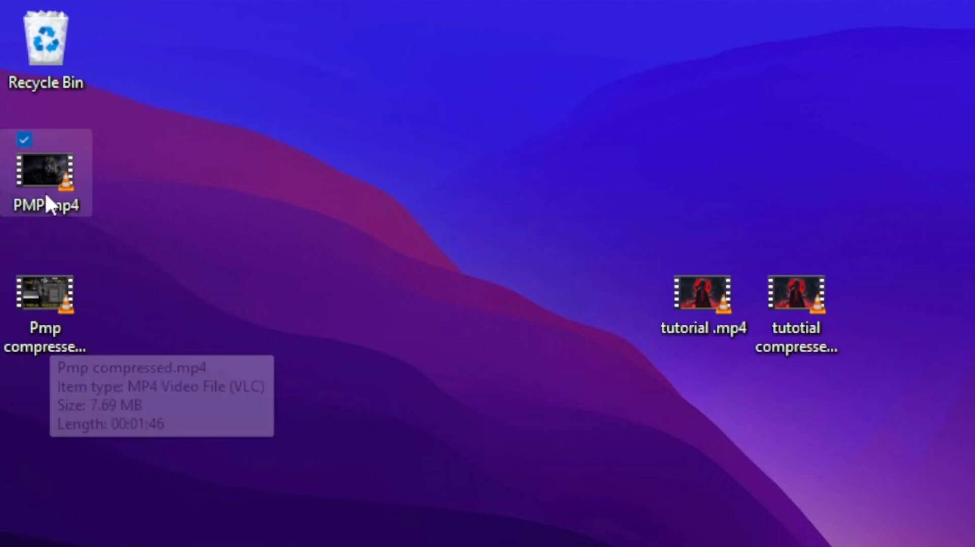
{"action": "mouse_move", "coordinate": [43, 165]}
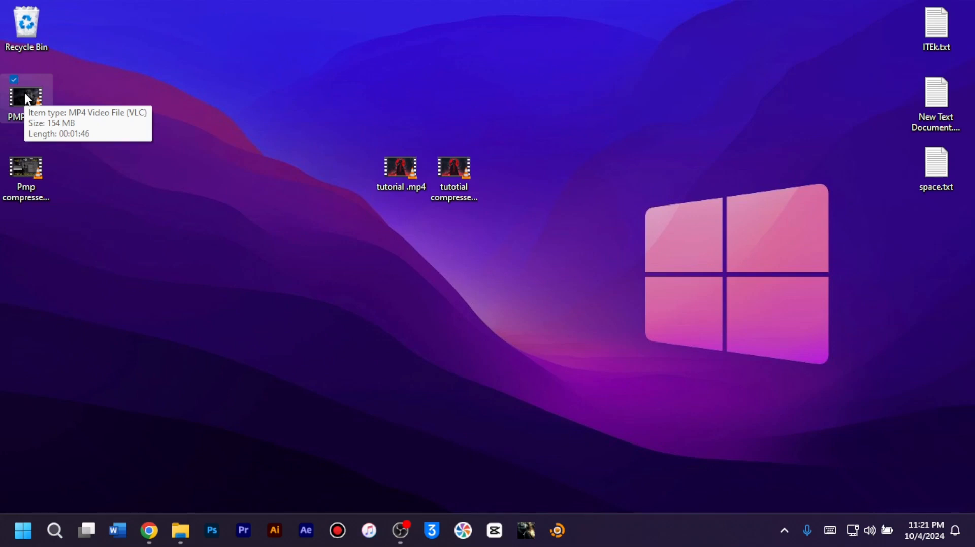